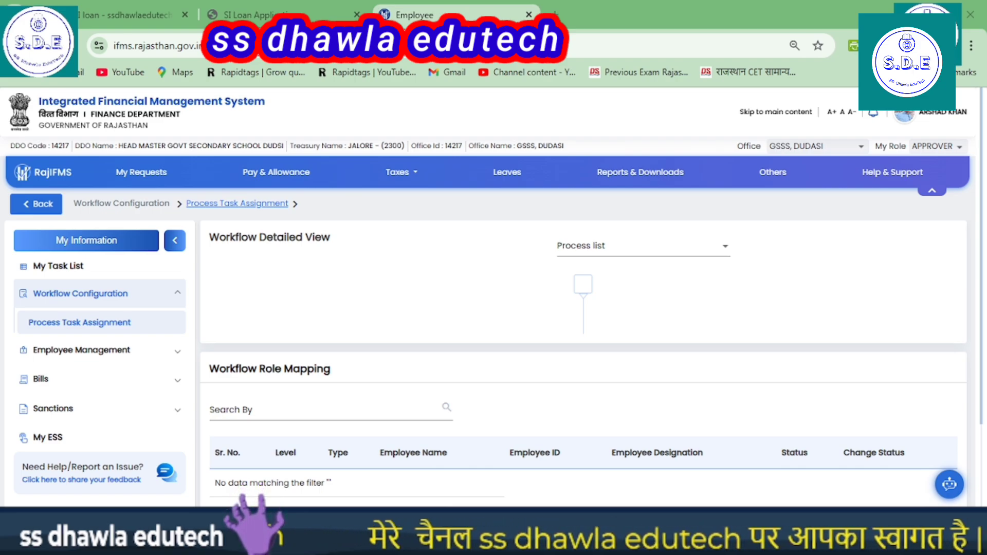
Review the SI Loan Application PDF through to its verification line, and return to the employee portal page.
{"action": "left_click", "coordinate": [644, 247]}
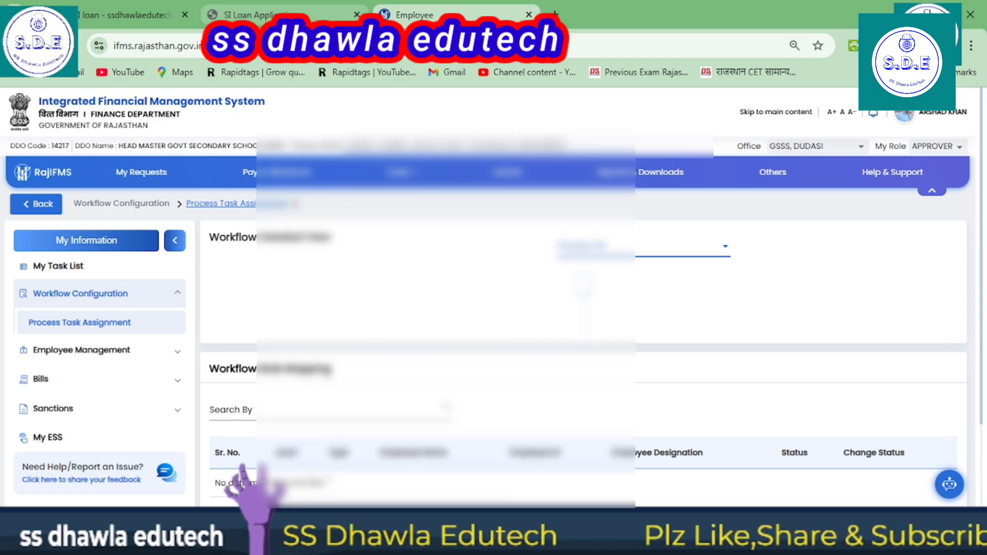
{"action": "key", "text": "ctrl+shift+Tab"}
{"action": "scroll", "coordinate": [487, 316], "scroll_direction": "up", "scroll_amount": 8}
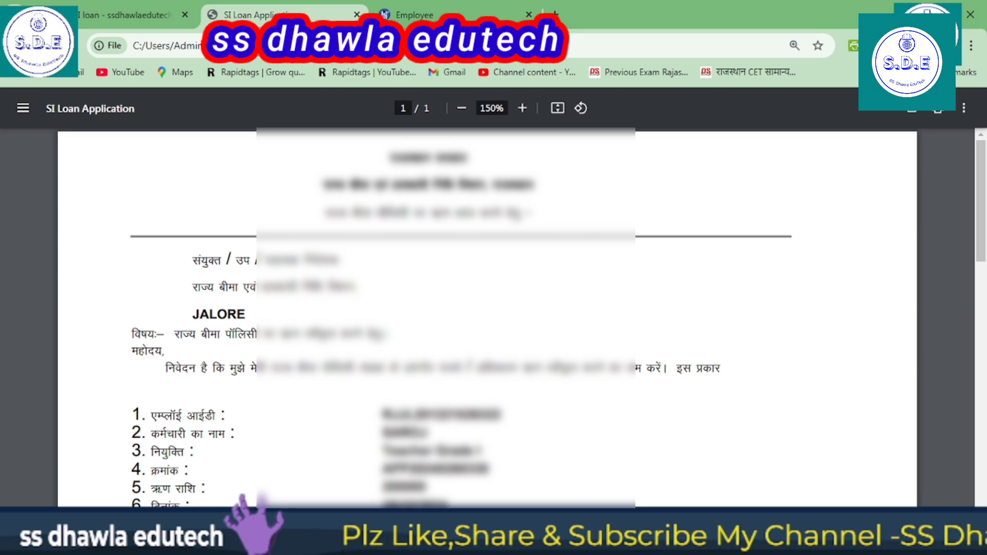
{"action": "scroll", "coordinate": [487, 317], "scroll_direction": "down", "scroll_amount": 3}
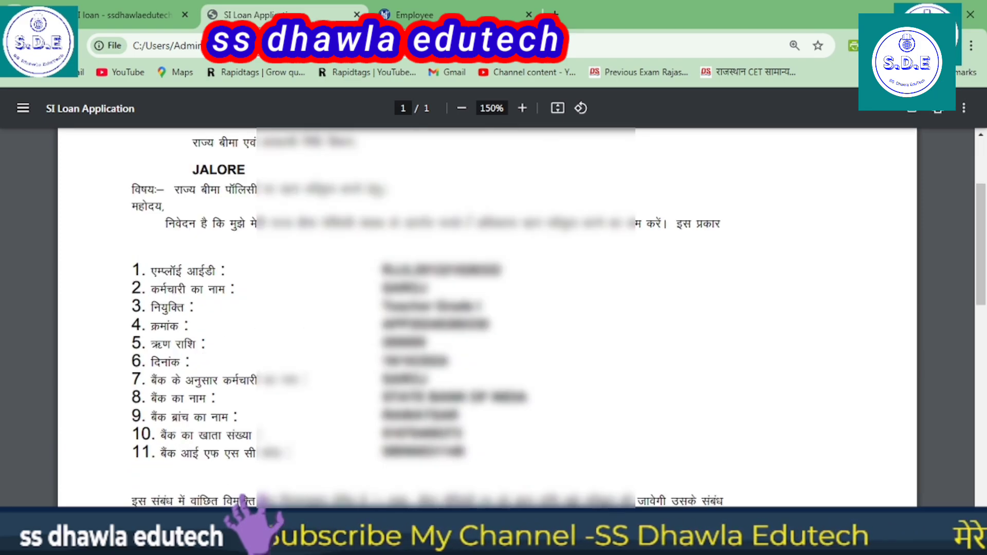
{"action": "scroll", "coordinate": [487, 316], "scroll_direction": "down", "scroll_amount": 9}
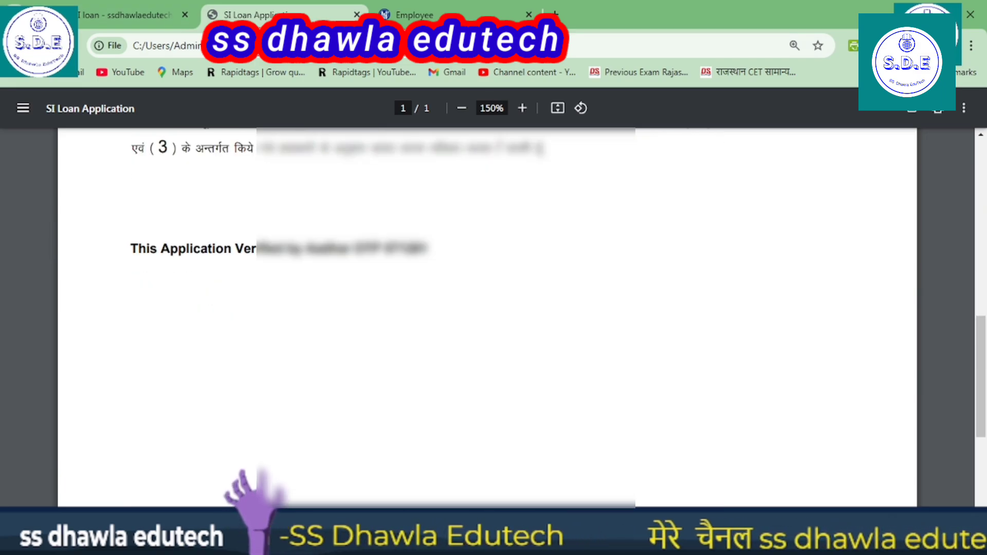
{"action": "left_click", "coordinate": [442, 15]}
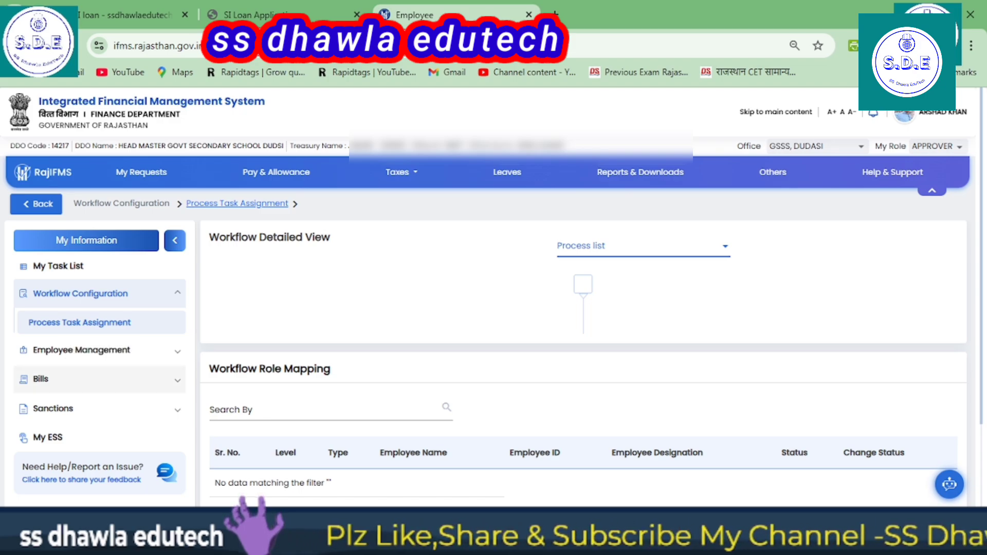
Open the individual Deduction Sanction page under the Salary Sanctions.
{"action": "double_click", "coordinate": [53, 408]}
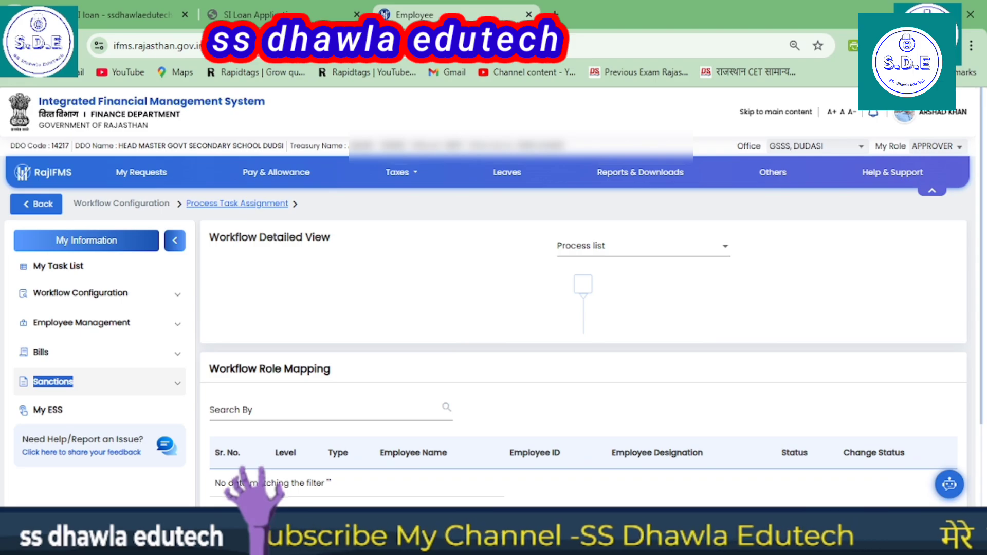
{"action": "left_click", "coordinate": [53, 382]}
{"action": "scroll", "coordinate": [53, 381], "scroll_direction": "down", "scroll_amount": 2}
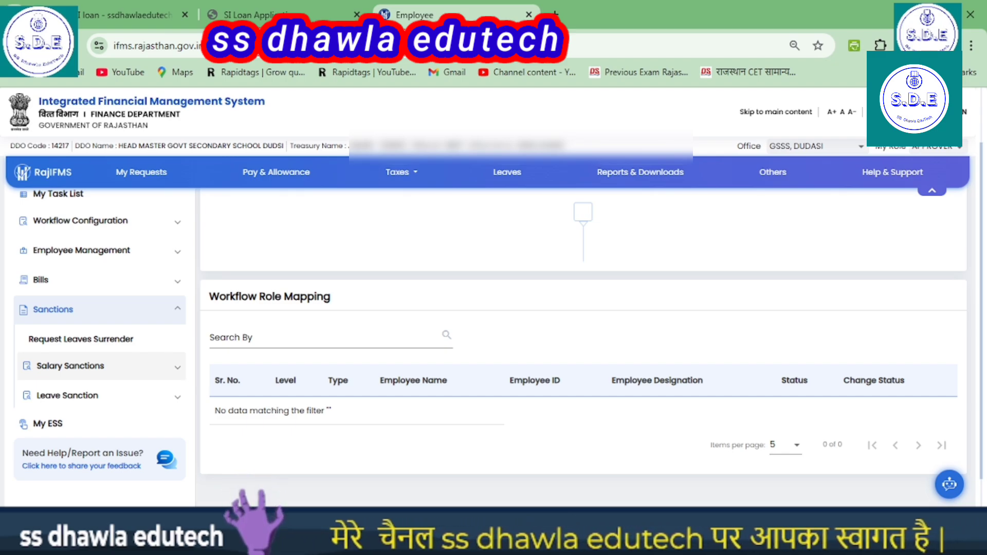
{"action": "left_click", "coordinate": [71, 366]}
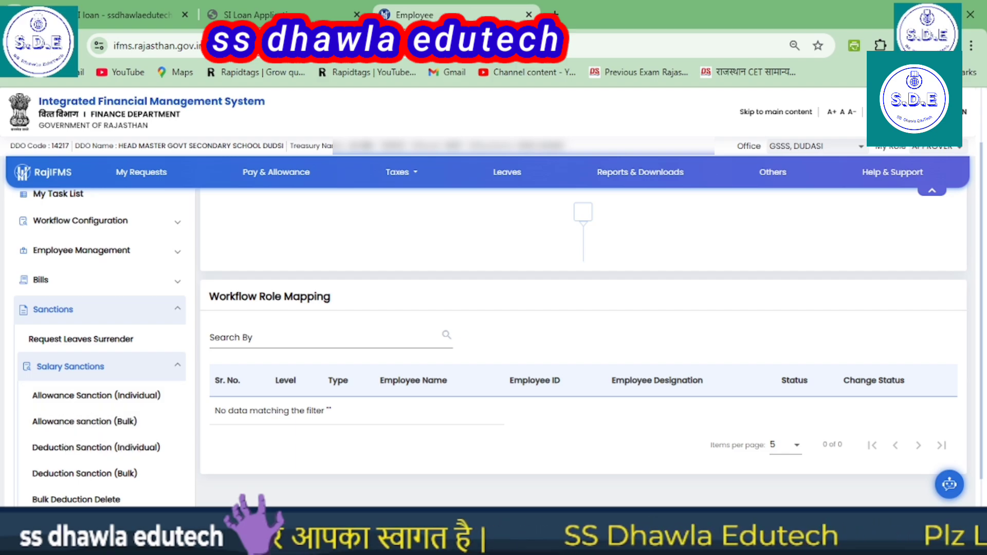
{"action": "scroll", "coordinate": [103, 443], "scroll_direction": "down", "scroll_amount": 1}
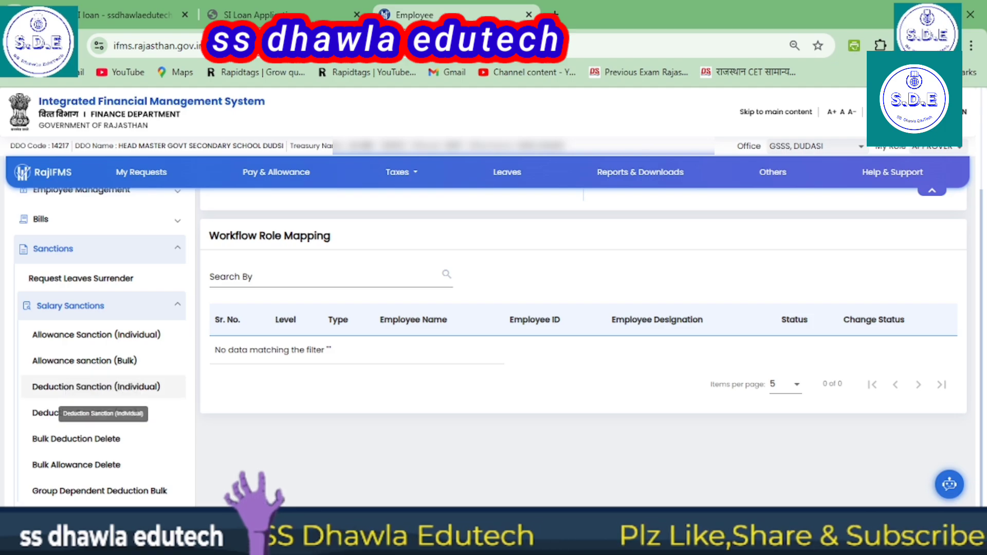
{"action": "left_click", "coordinate": [96, 386]}
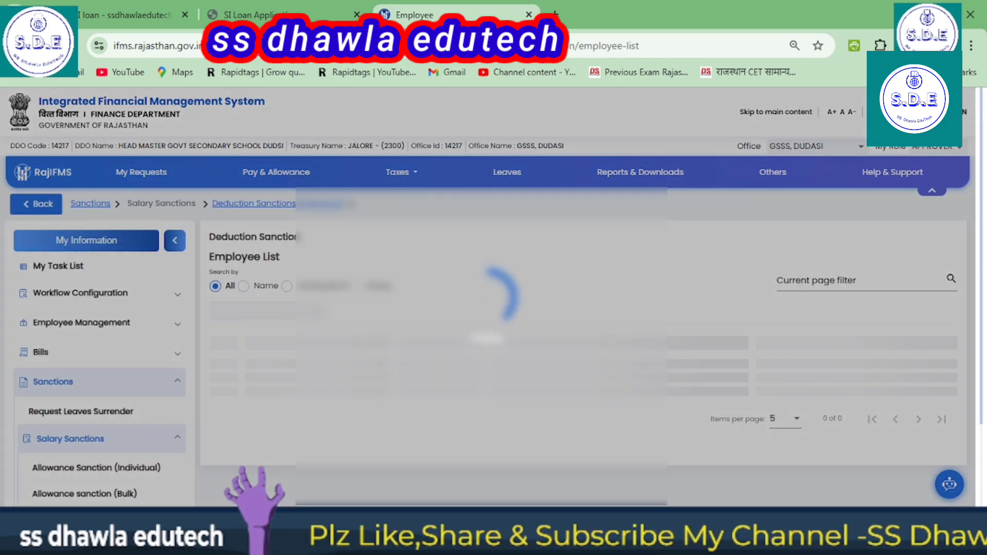
Show 50 employees per page and initiate a deduction sanction for the employee in row 7.
{"action": "scroll", "coordinate": [581, 309], "scroll_direction": "down", "scroll_amount": 3}
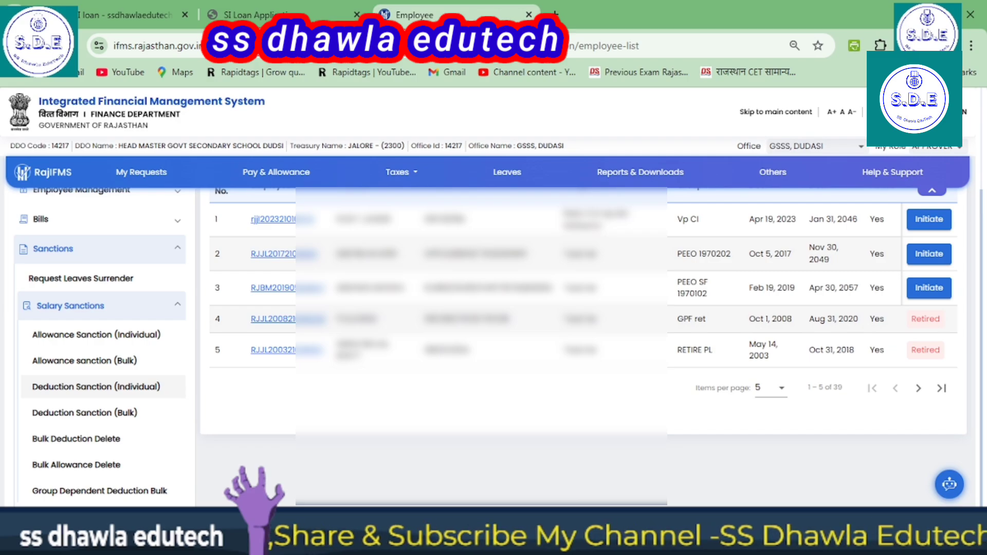
{"action": "left_click", "coordinate": [771, 387]}
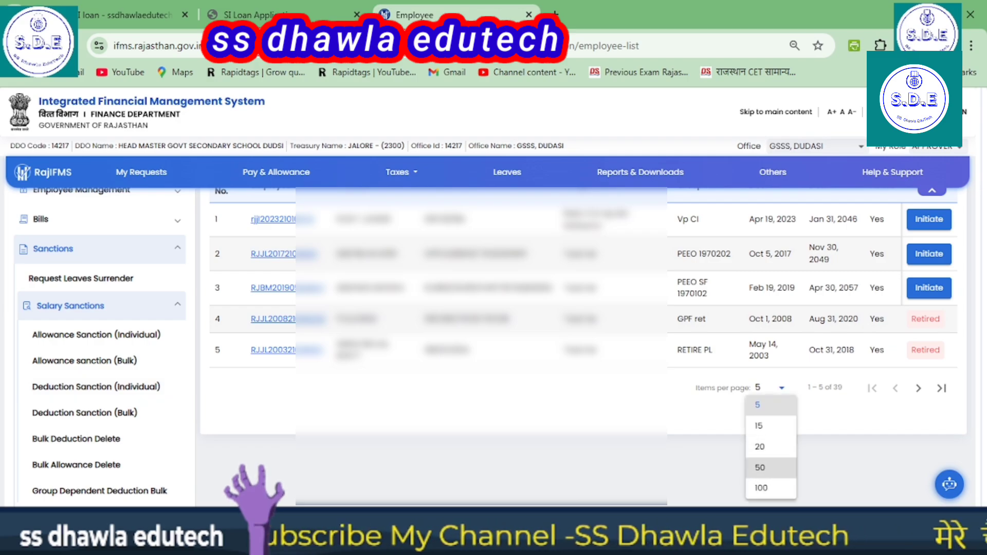
{"action": "left_click", "coordinate": [766, 467]}
{"action": "scroll", "coordinate": [494, 335], "scroll_direction": "down", "scroll_amount": 2}
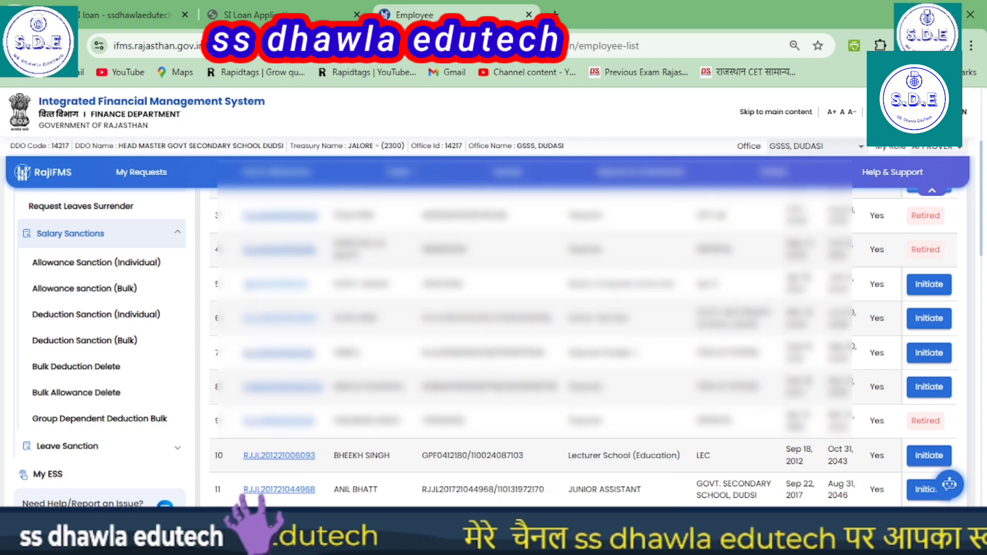
{"action": "left_click", "coordinate": [930, 353]}
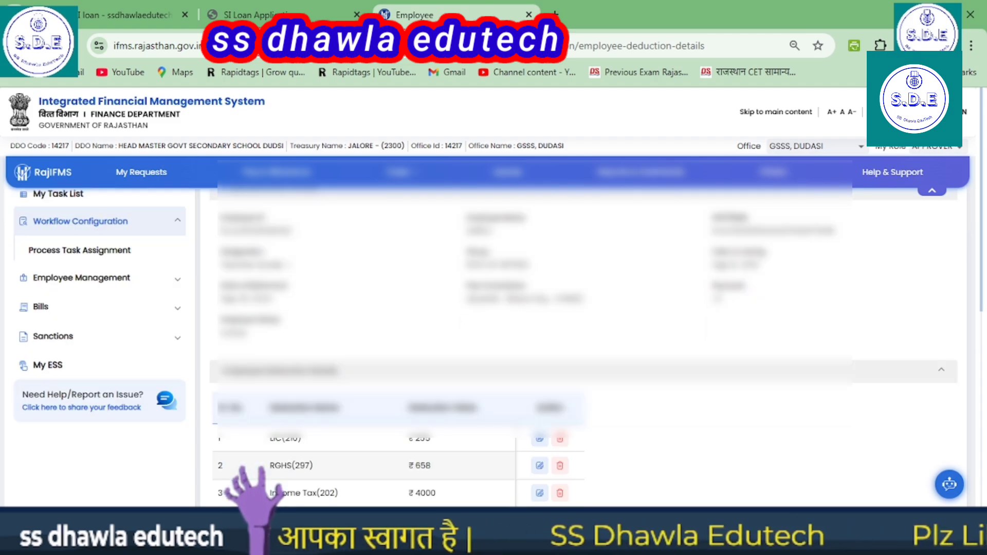
Start a new recurring monthly deduction for the employee, effective from the November (2024) salary.
{"action": "scroll", "coordinate": [587, 335], "scroll_direction": "down", "scroll_amount": 4}
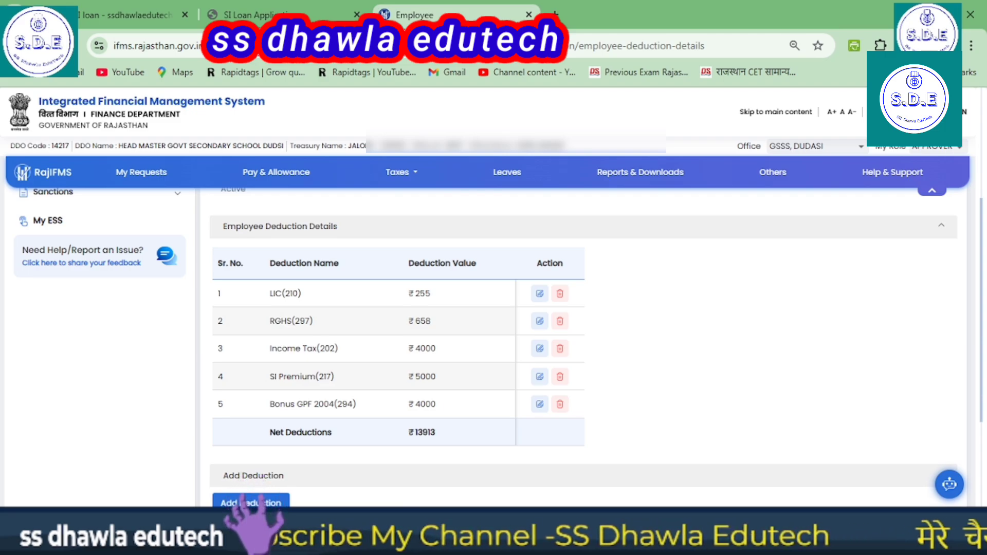
{"action": "scroll", "coordinate": [584, 340], "scroll_direction": "down", "scroll_amount": 2}
{"action": "scroll", "coordinate": [584, 339], "scroll_direction": "down", "scroll_amount": 2}
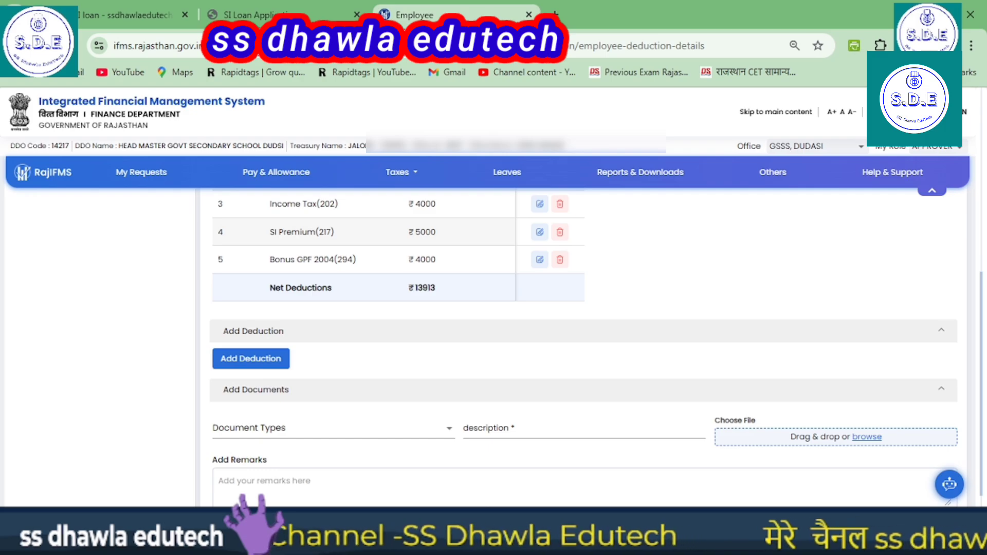
{"action": "left_click", "coordinate": [251, 358]}
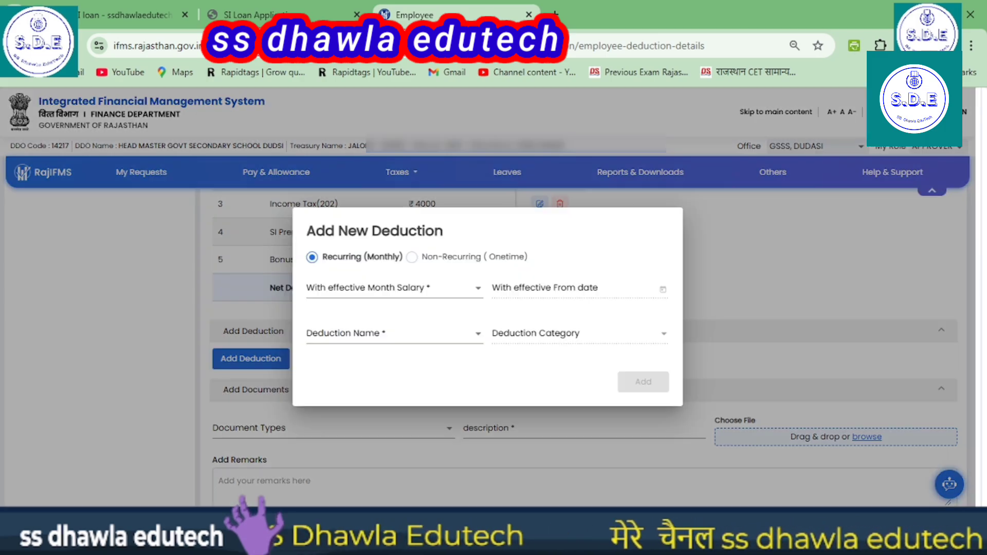
{"action": "left_click", "coordinate": [395, 289]}
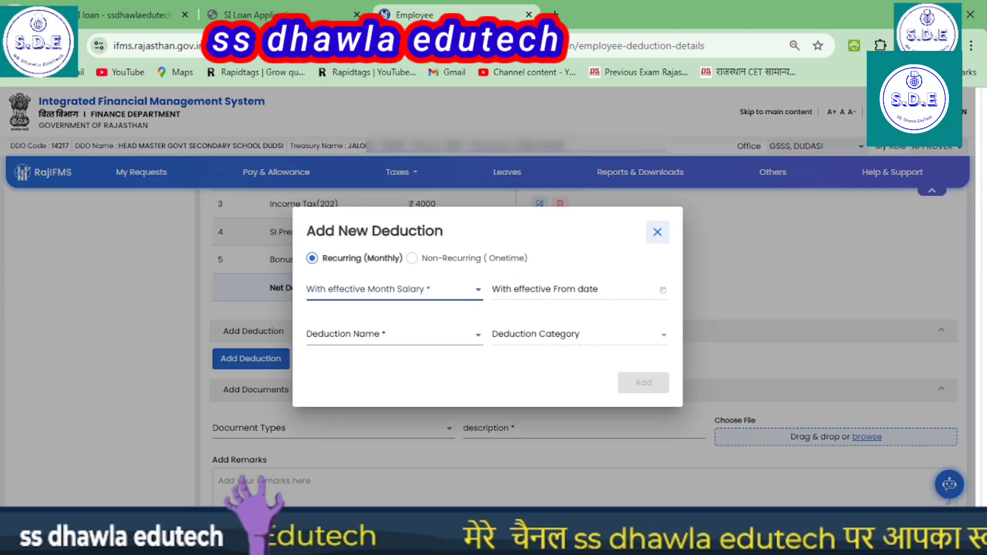
{"action": "left_click", "coordinate": [341, 314]}
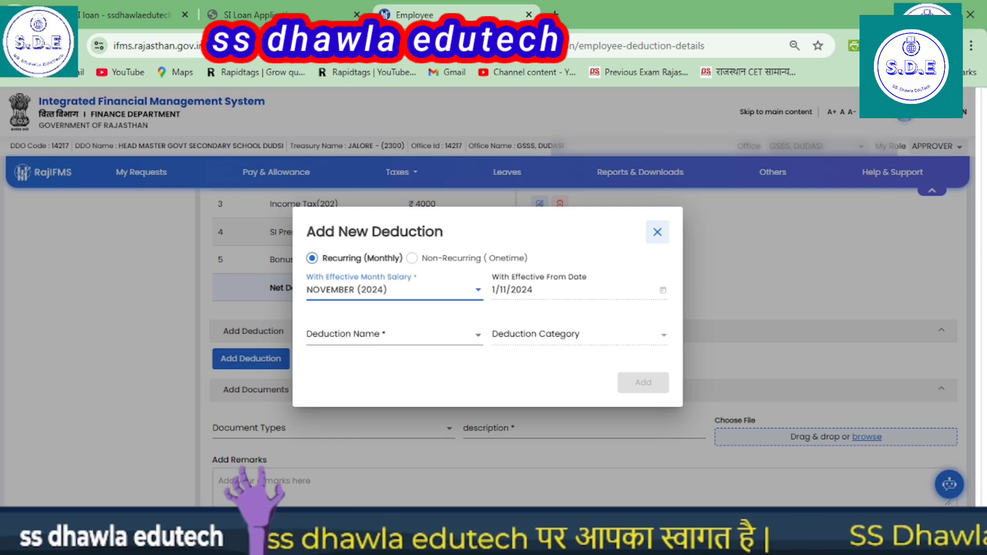
Search the deduction names for "si" and choose SI Loan (218) for the new deduction.
{"action": "left_click", "coordinate": [360, 335]}
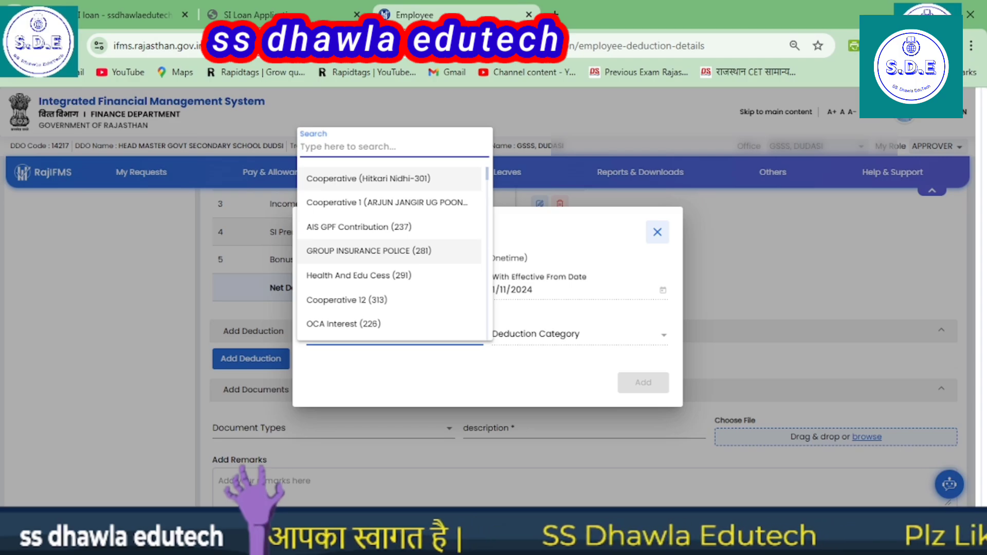
{"action": "type", "text": "si"}
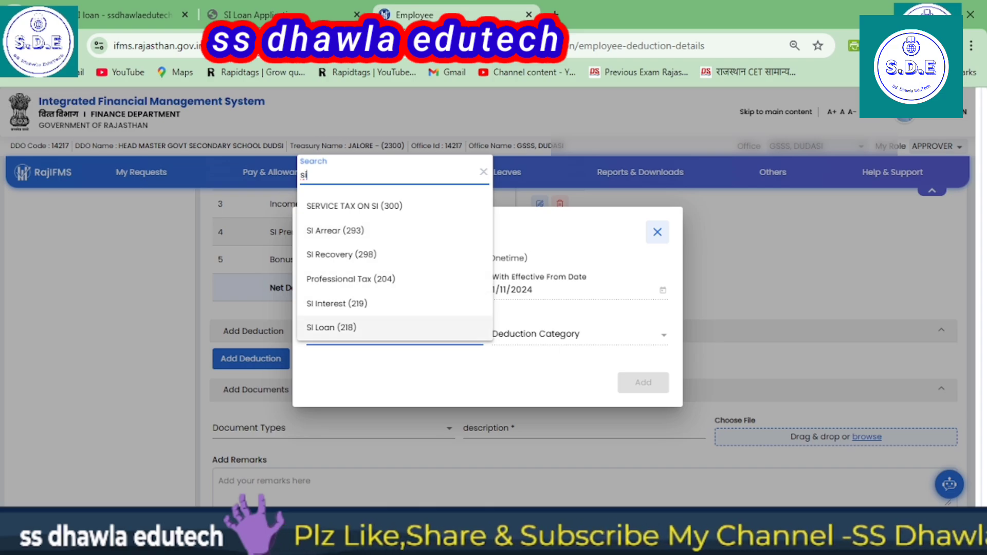
{"action": "key", "text": "Return"}
{"action": "key", "text": "Return"}
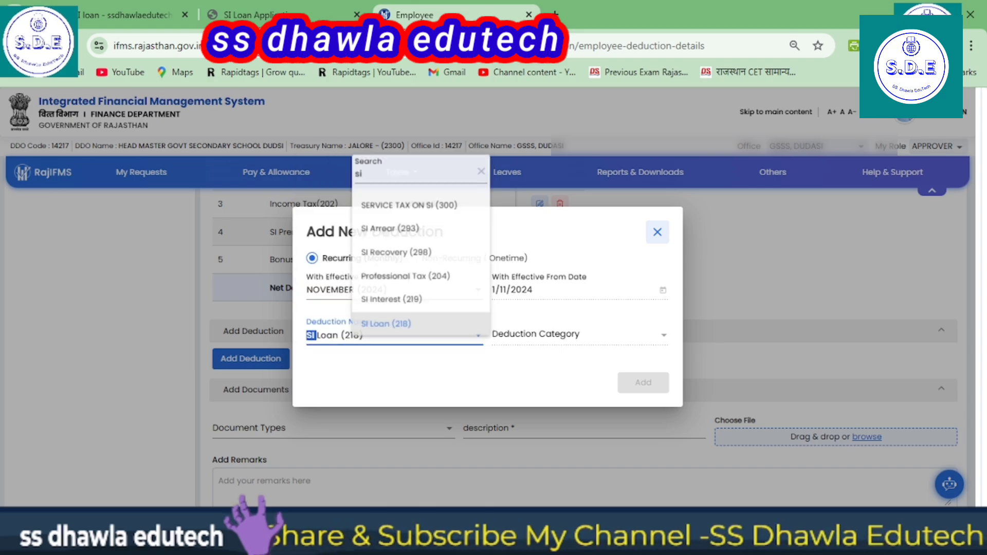
{"action": "scroll", "coordinate": [390, 252], "scroll_direction": "down", "scroll_amount": 2}
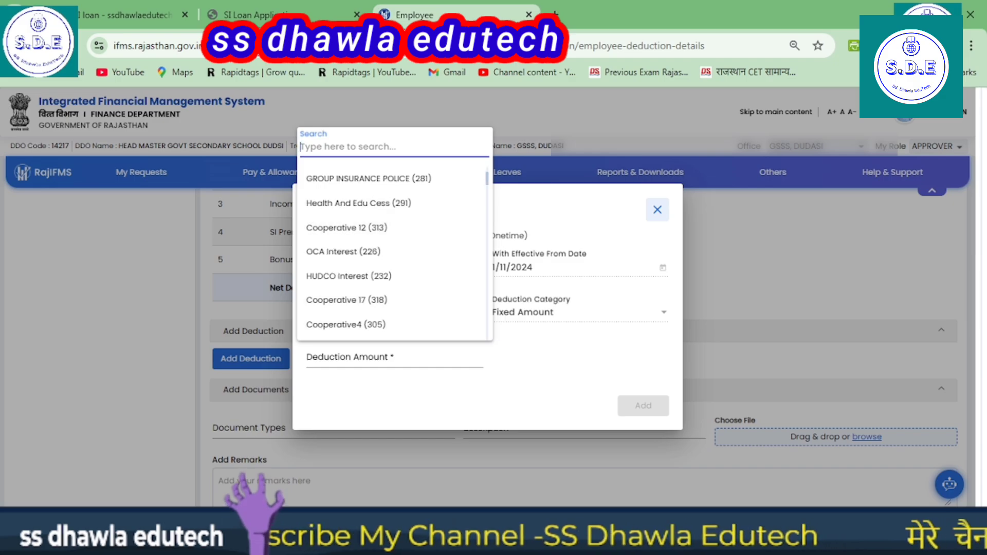
{"action": "scroll", "coordinate": [391, 252], "scroll_direction": "up", "scroll_amount": 2}
{"action": "type", "text": "si"}
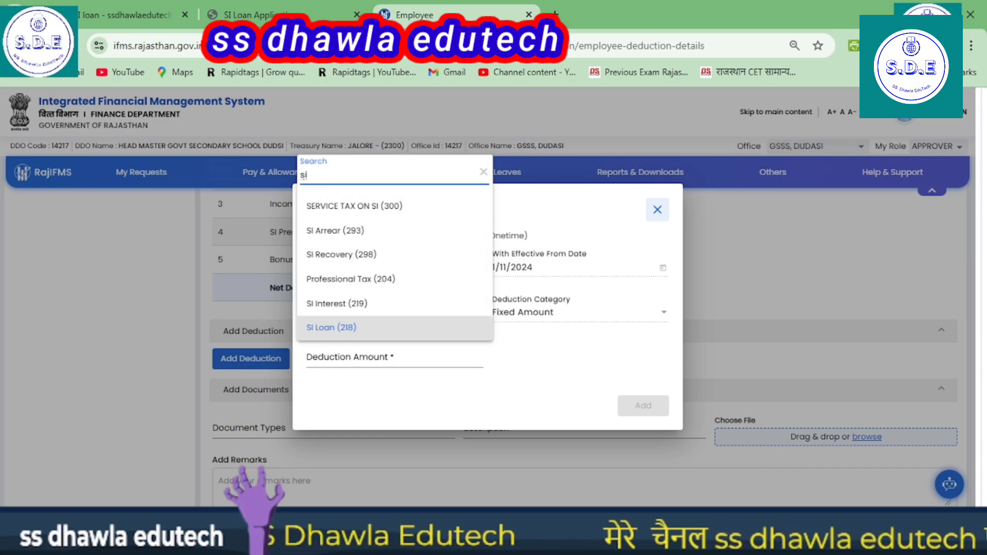
{"action": "key", "text": "Return"}
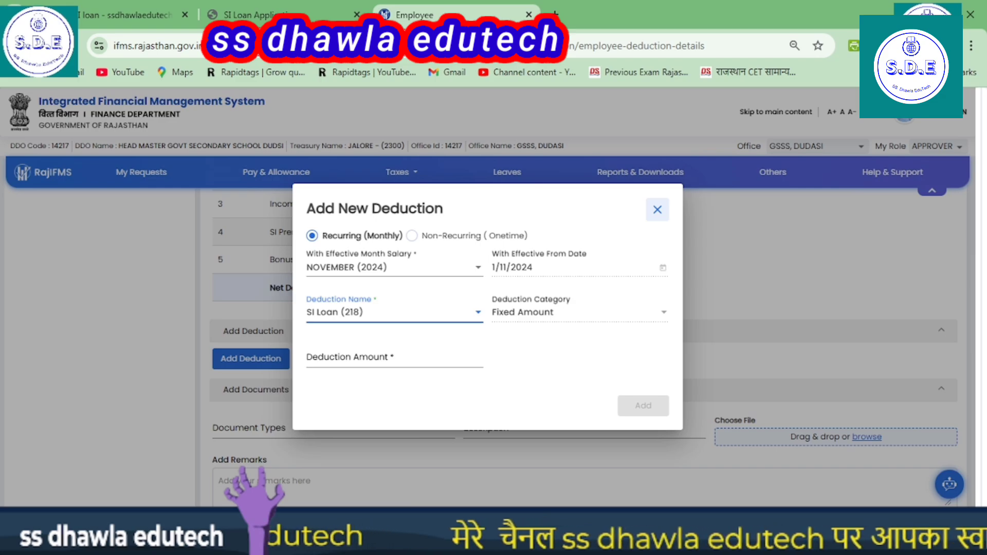
Set the deduction amount to 3333 and add the SI Loan deduction.
{"action": "left_click", "coordinate": [395, 357]}
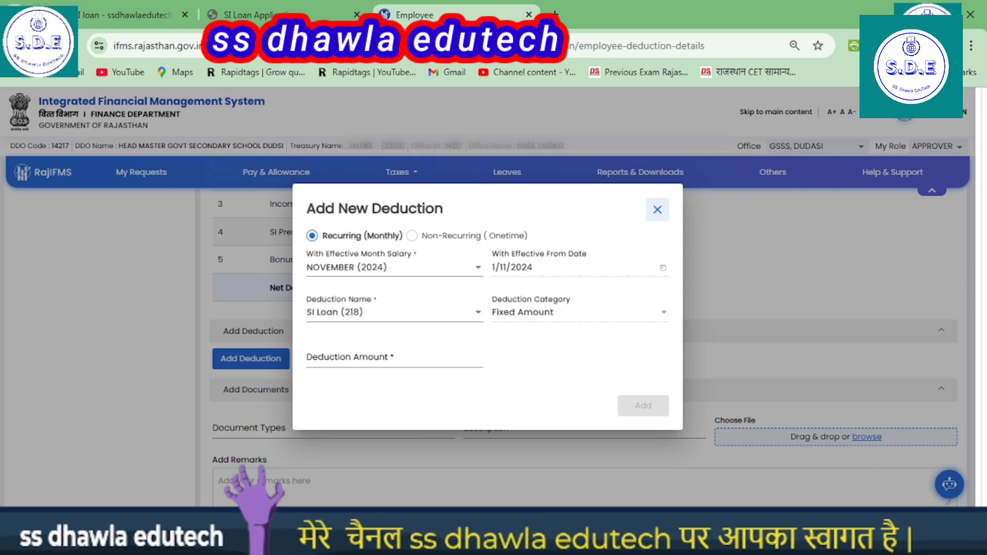
{"action": "left_click", "coordinate": [394, 358]}
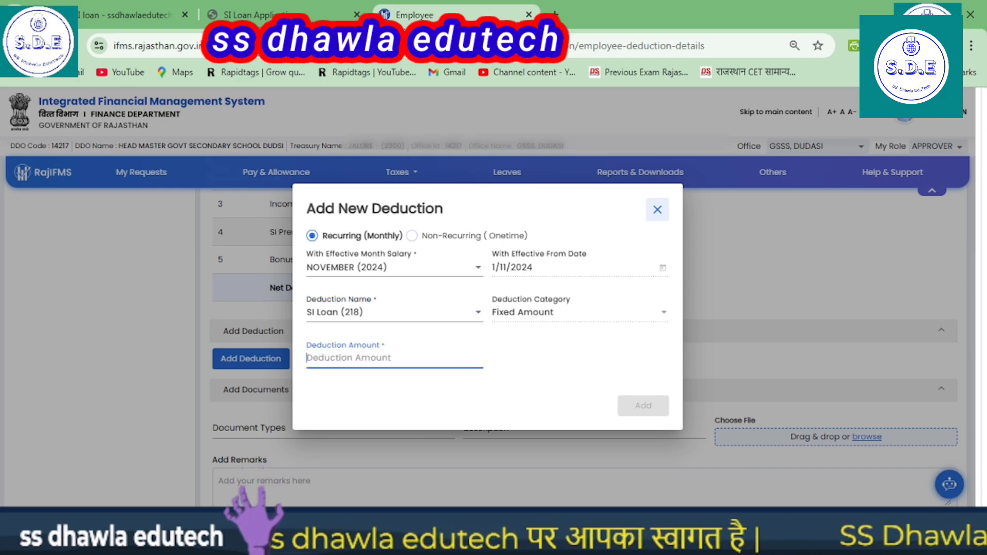
{"action": "type", "text": "33"}
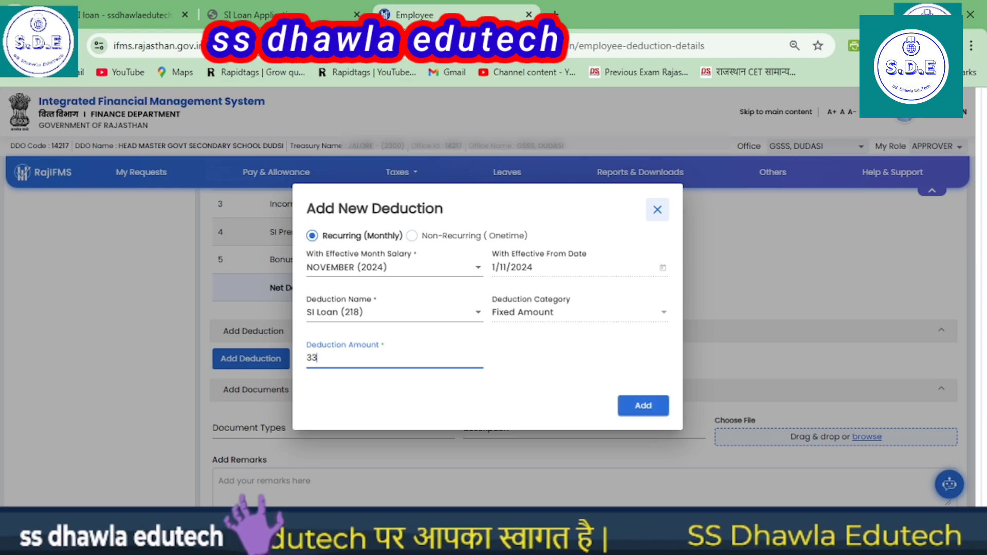
{"action": "type", "text": "33"}
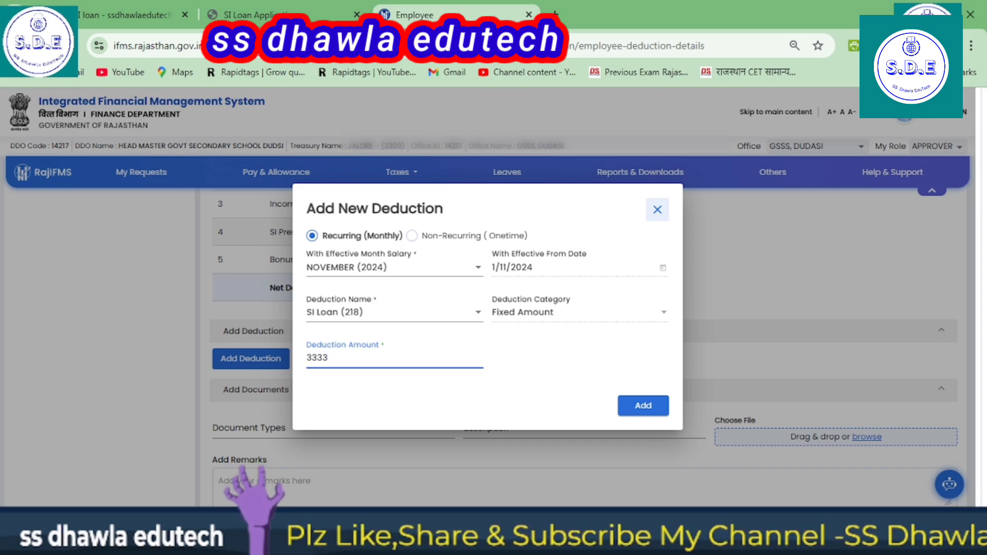
{"action": "left_click", "coordinate": [644, 406]}
Attach the employee's SI loan PDF as document type Other with the description "si", and enter the remark "SI Loan".
{"action": "scroll", "coordinate": [583, 334], "scroll_direction": "down", "scroll_amount": 3}
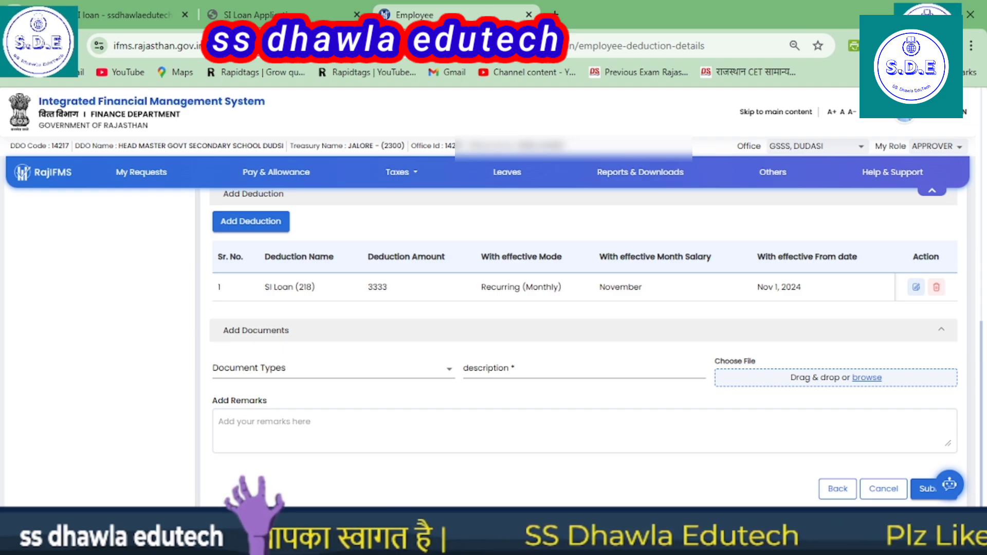
{"action": "left_click", "coordinate": [330, 368]}
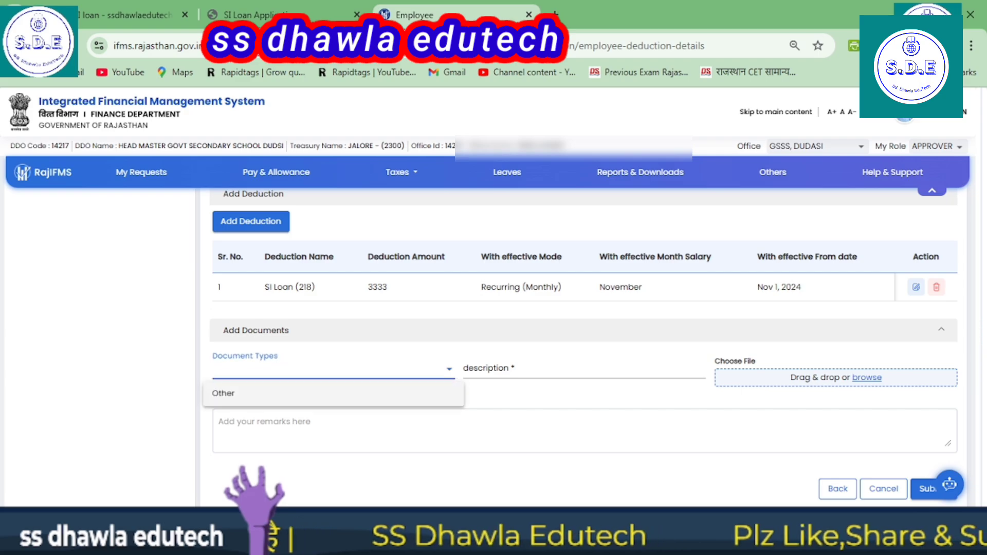
{"action": "left_click", "coordinate": [223, 393]}
{"action": "left_click", "coordinate": [584, 368]}
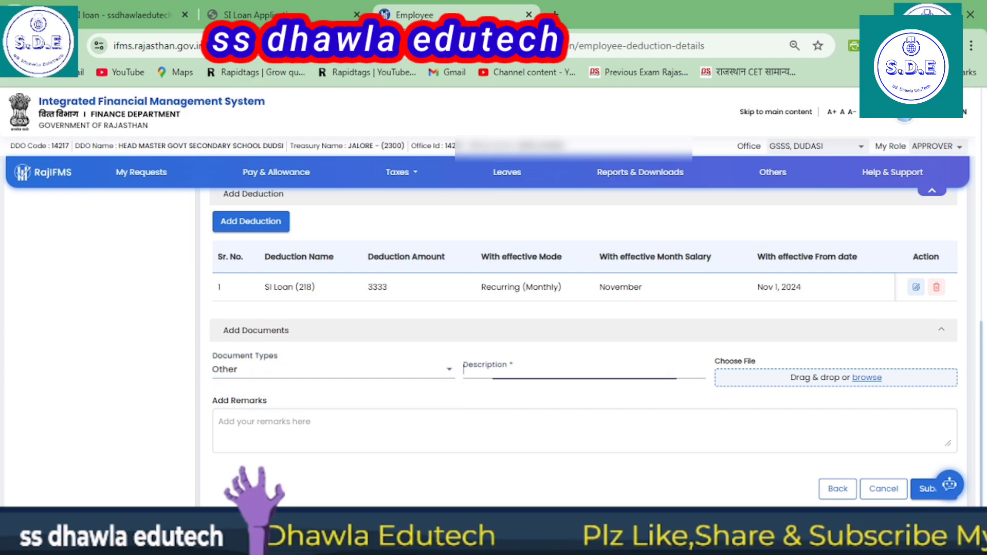
{"action": "type", "text": "si"}
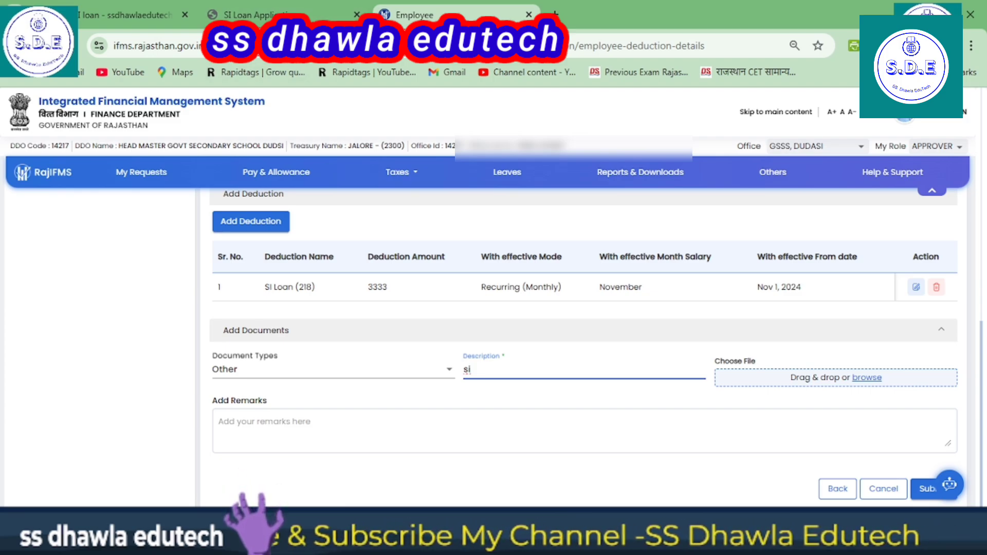
{"action": "key", "text": "Tab"}
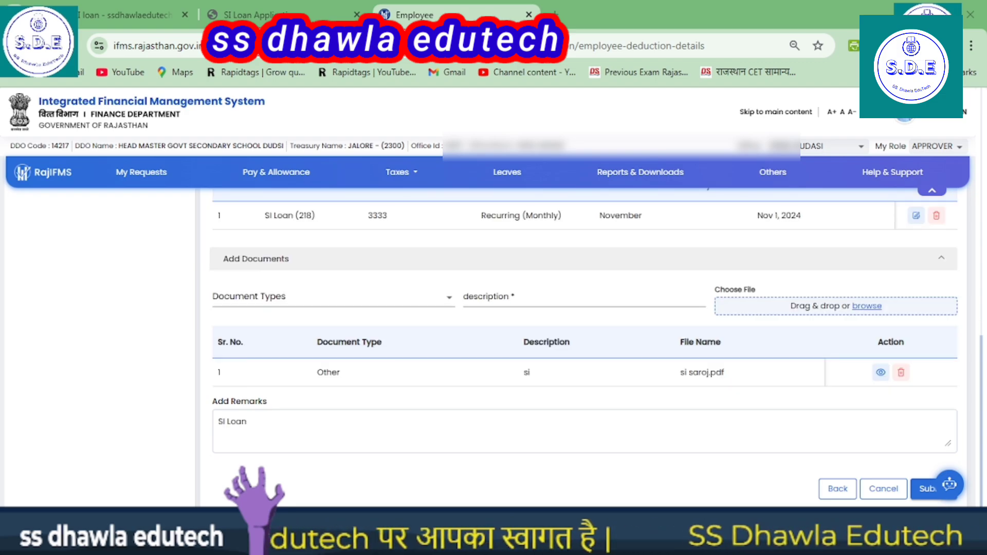
{"action": "left_click", "coordinate": [247, 422]}
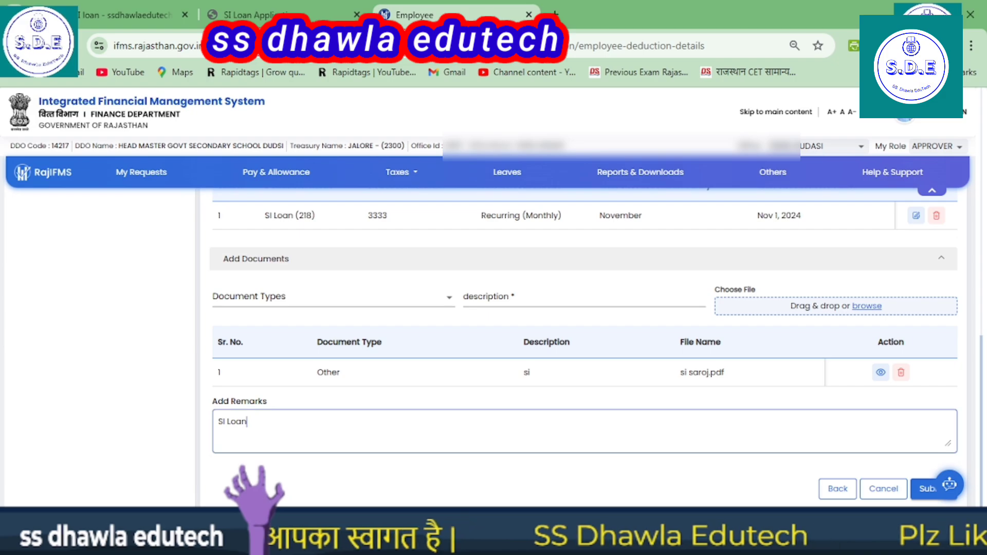
Preview the attached SI Loan Application PDF through to its end and close the preview.
{"action": "left_click", "coordinate": [928, 489]}
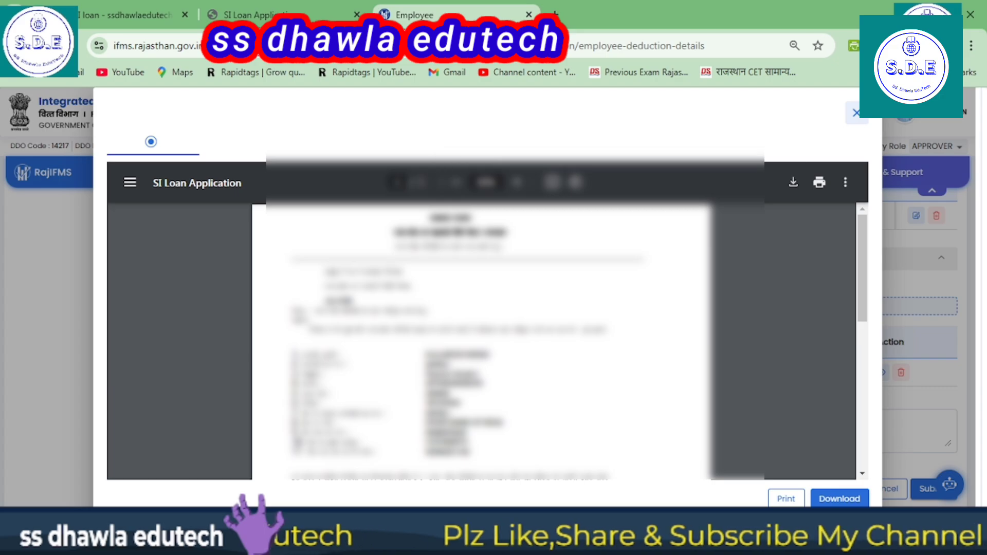
{"action": "scroll", "coordinate": [481, 340], "scroll_direction": "up", "scroll_amount": 5}
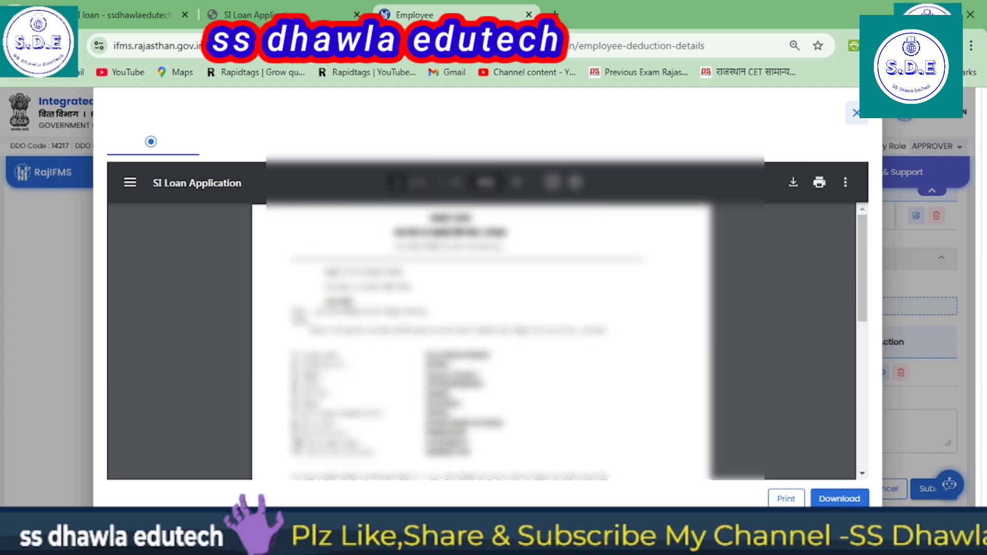
{"action": "scroll", "coordinate": [481, 339], "scroll_direction": "down", "scroll_amount": 5}
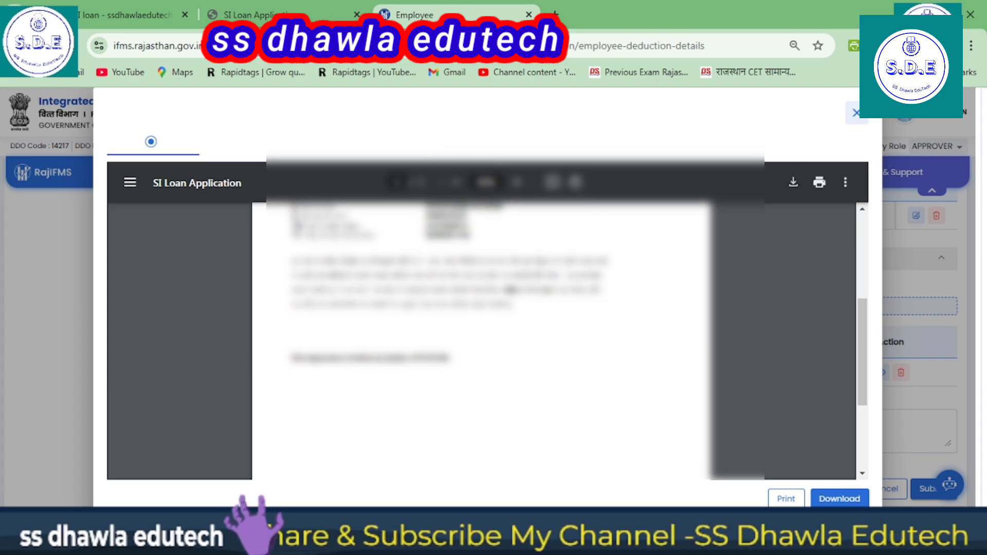
{"action": "left_click", "coordinate": [856, 112]}
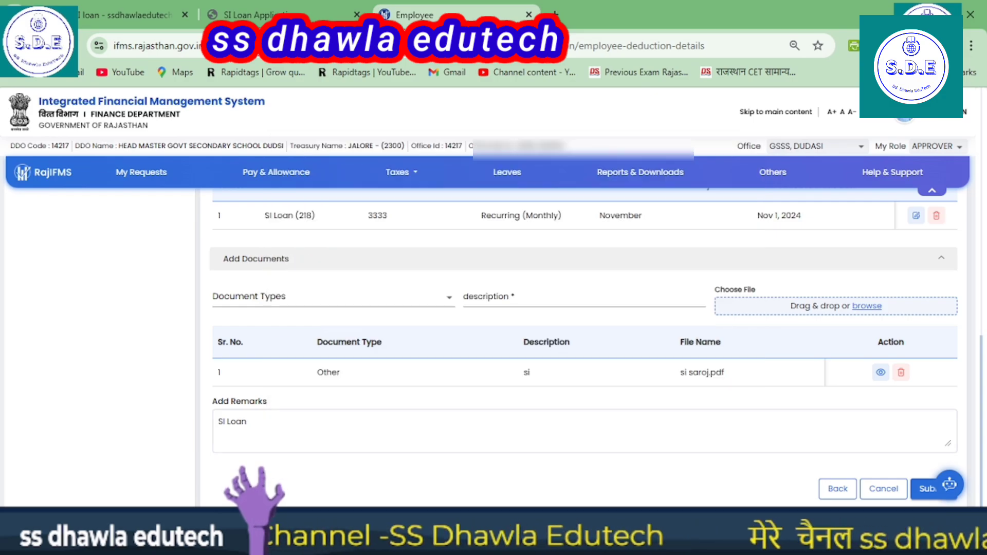
Submit the SI Loan deduction request, confirm the submission and return to the employee list.
{"action": "left_click", "coordinate": [927, 489]}
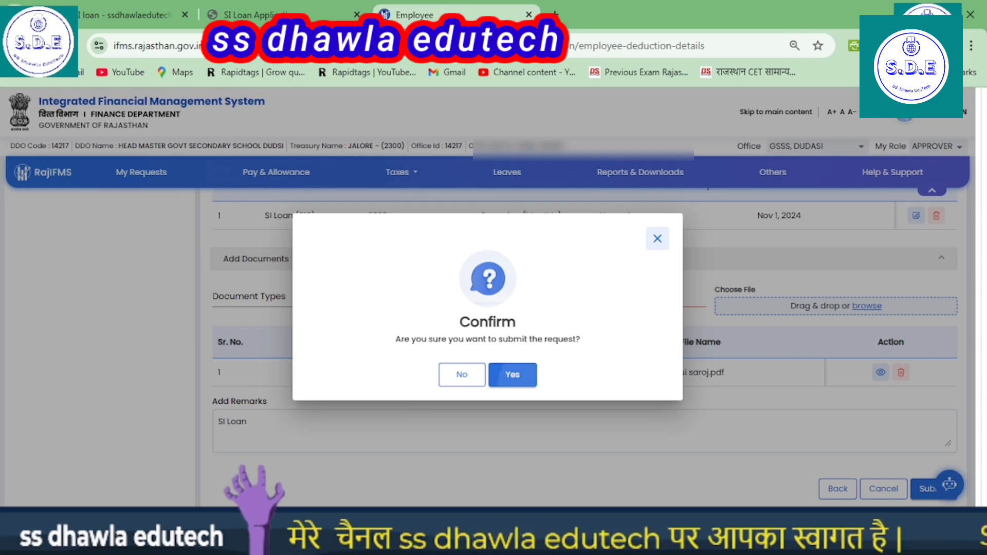
{"action": "left_click", "coordinate": [513, 375]}
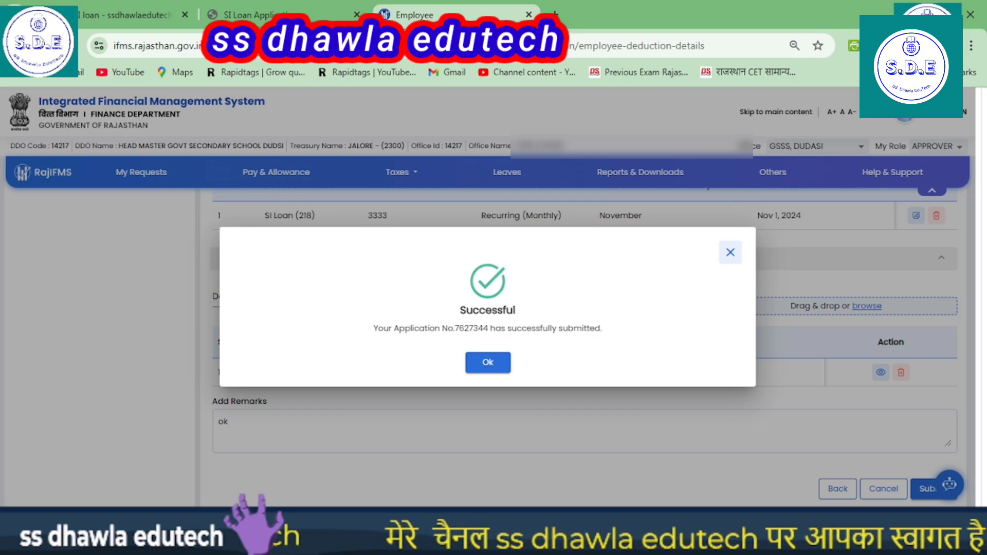
{"action": "left_click", "coordinate": [488, 363]}
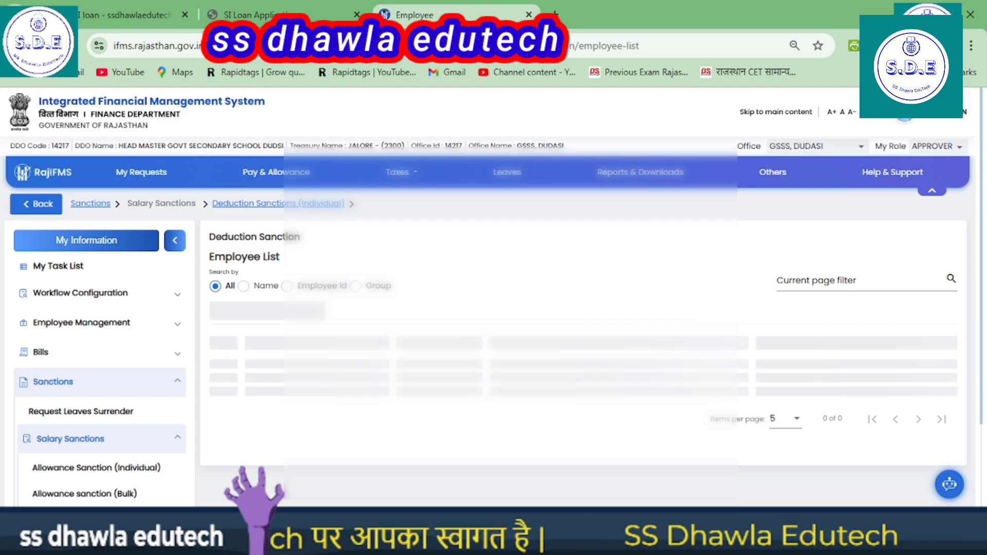
Show 50 employees per page in the Deduction Sanction employee list.
{"action": "scroll", "coordinate": [584, 334], "scroll_direction": "down", "scroll_amount": 3}
{"action": "scroll", "coordinate": [584, 308], "scroll_direction": "up", "scroll_amount": 2}
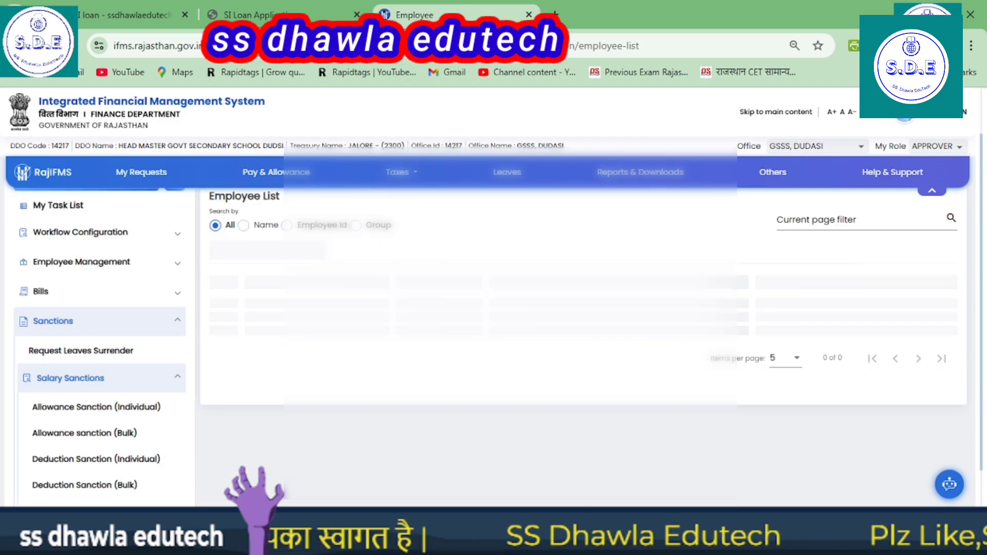
{"action": "left_click", "coordinate": [786, 358]}
{"action": "left_click", "coordinate": [776, 436]}
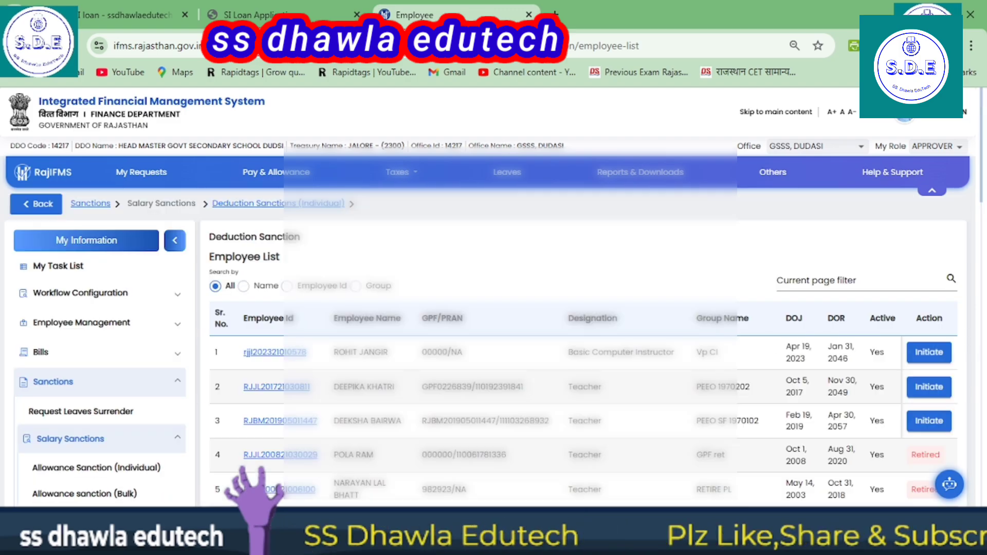
{"action": "scroll", "coordinate": [583, 334], "scroll_direction": "down", "scroll_amount": 2}
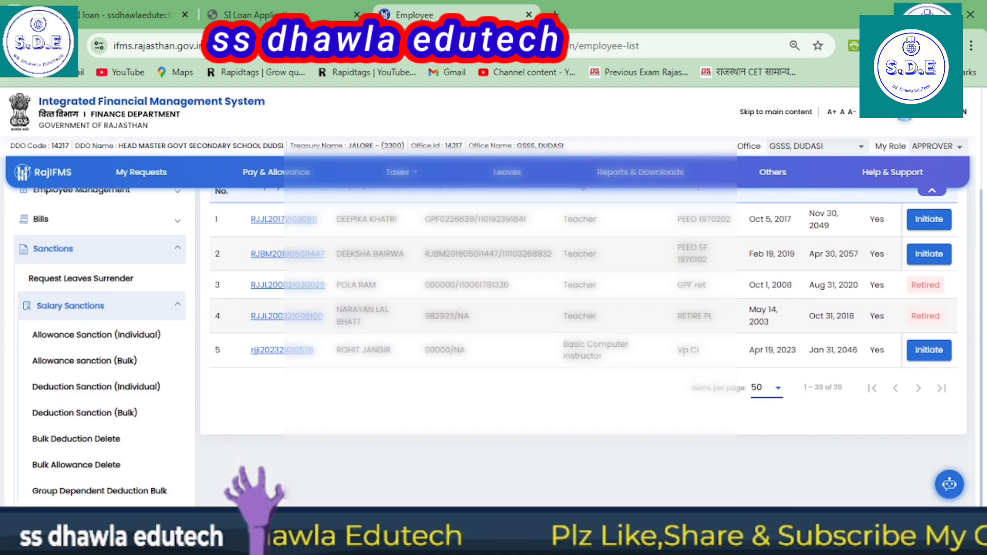
{"action": "scroll", "coordinate": [583, 335], "scroll_direction": "up", "scroll_amount": 2}
{"action": "left_click", "coordinate": [766, 460]}
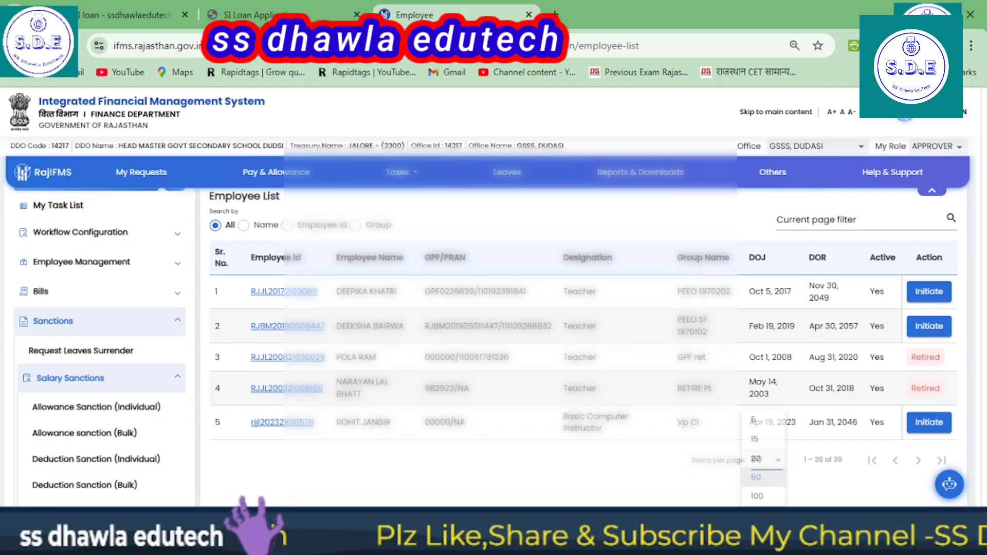
{"action": "key", "text": "Return"}
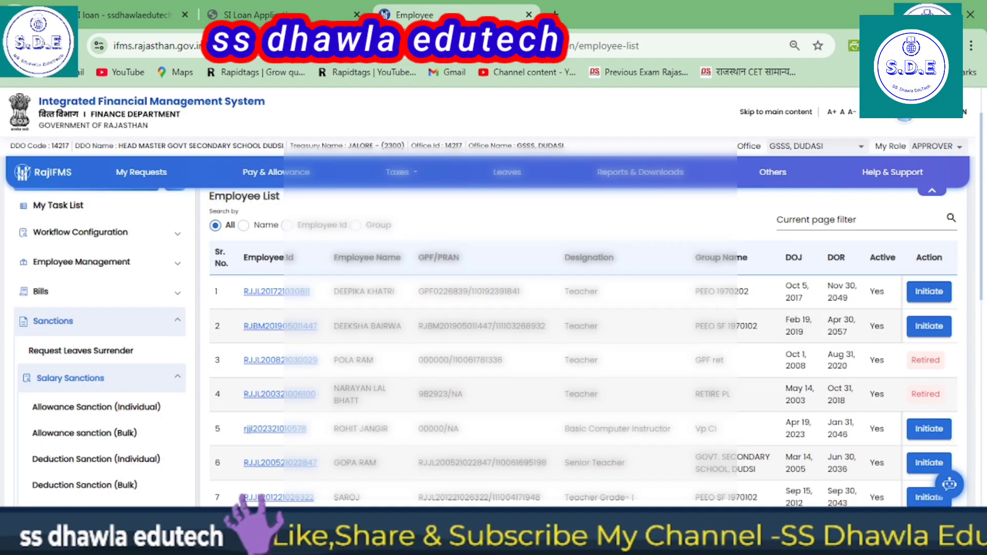
Initiate a deduction sanction for the Teacher Grade-I employee and check the SI Loan (218) row in the employee's deduction details.
{"action": "scroll", "coordinate": [583, 334], "scroll_direction": "down", "scroll_amount": 2}
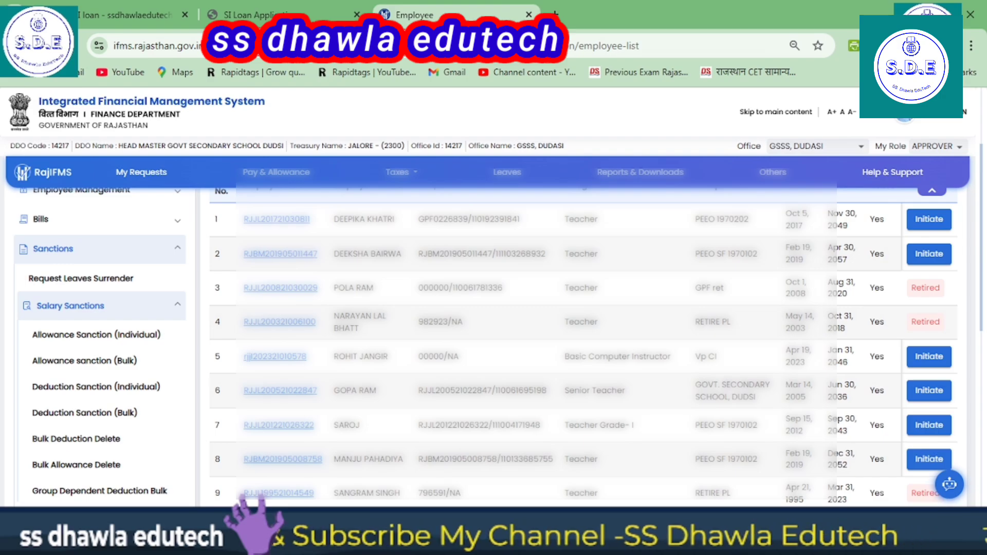
{"action": "left_click", "coordinate": [929, 425]}
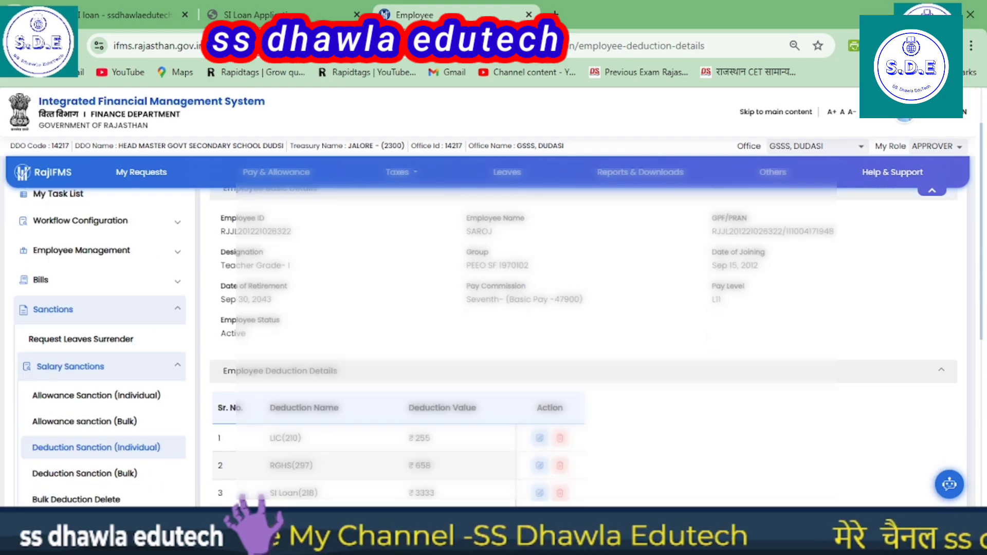
{"action": "scroll", "coordinate": [584, 335], "scroll_direction": "down", "scroll_amount": 4}
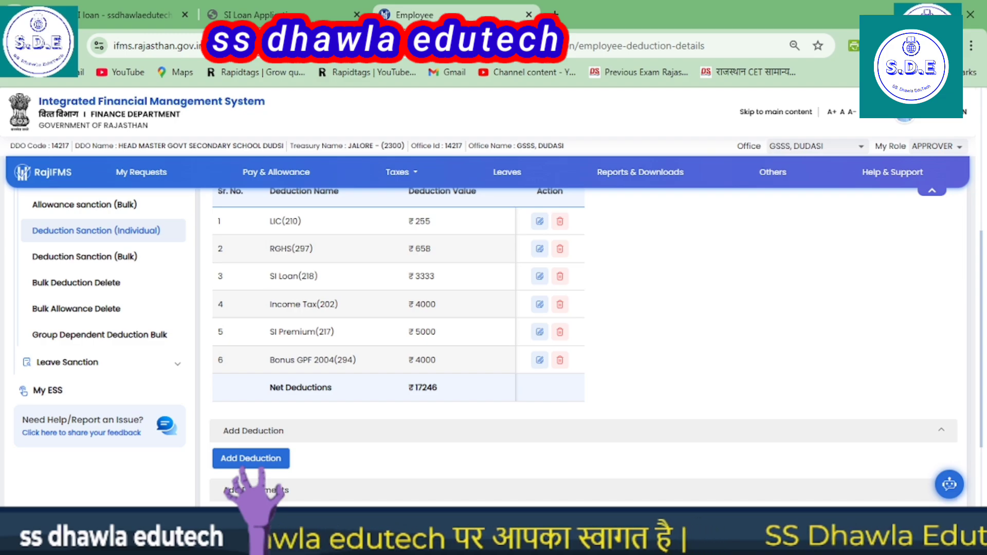
{"action": "left_click_drag", "start_coordinate": [270, 276], "coordinate": [435, 277]}
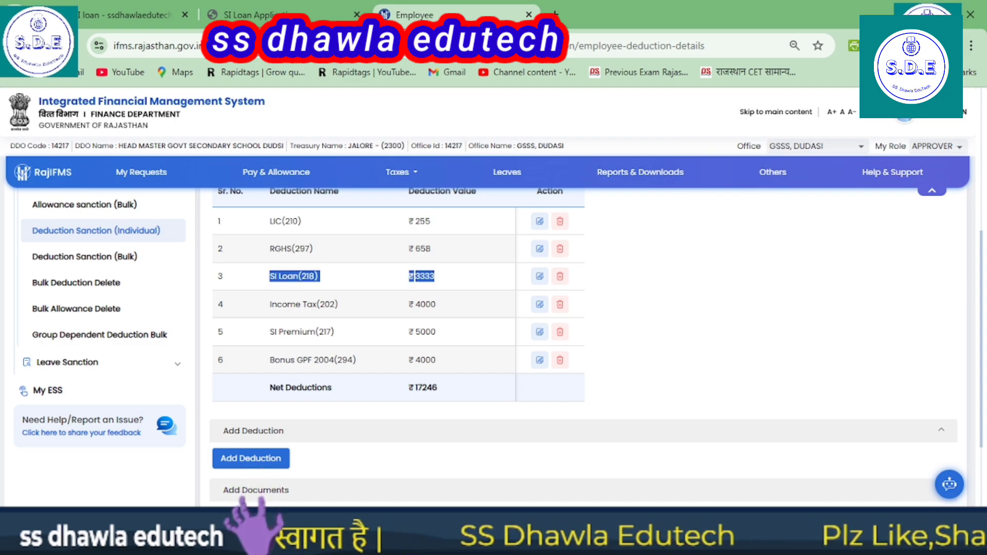
Open the SI Loan (218) deduction for editing to review its settings, close it without changes and review the deduction list.
{"action": "left_click", "coordinate": [540, 277]}
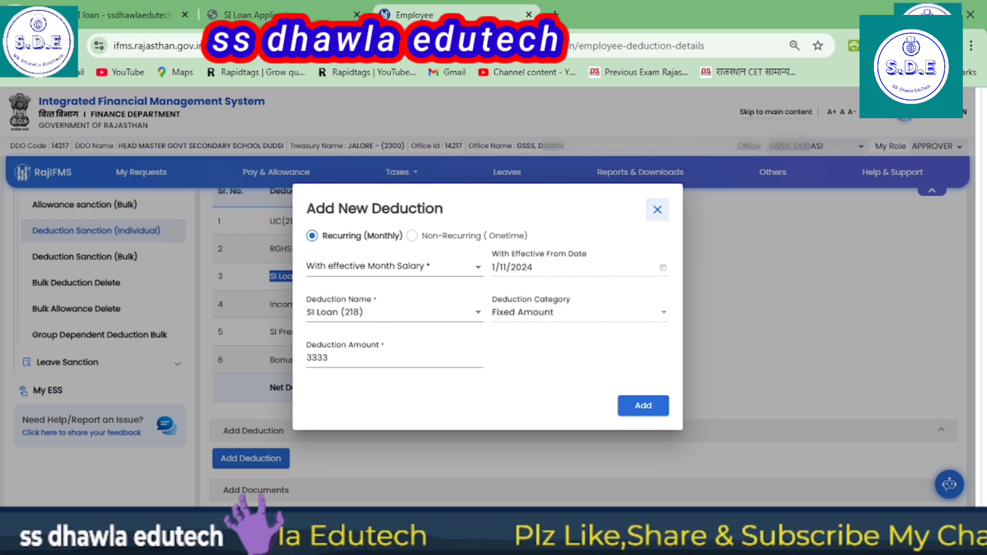
{"action": "key", "text": "Escape"}
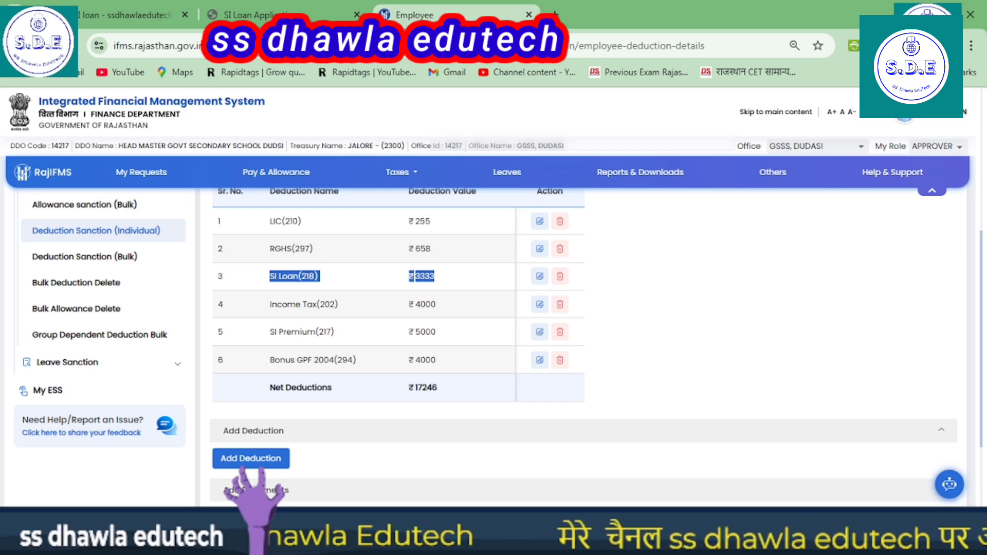
{"action": "scroll", "coordinate": [246, 471], "scroll_direction": "up", "scroll_amount": 2}
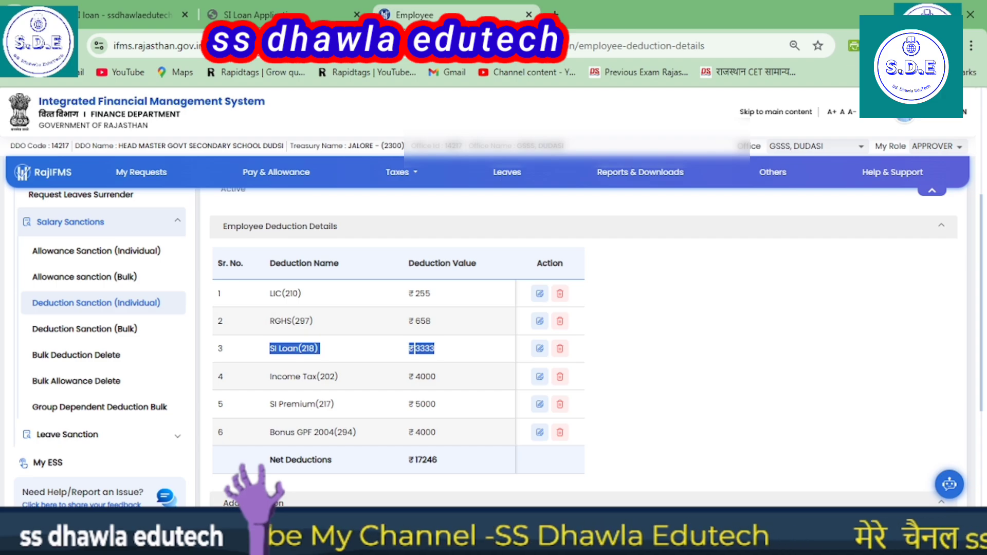
{"action": "key", "text": "alt+Tab"}
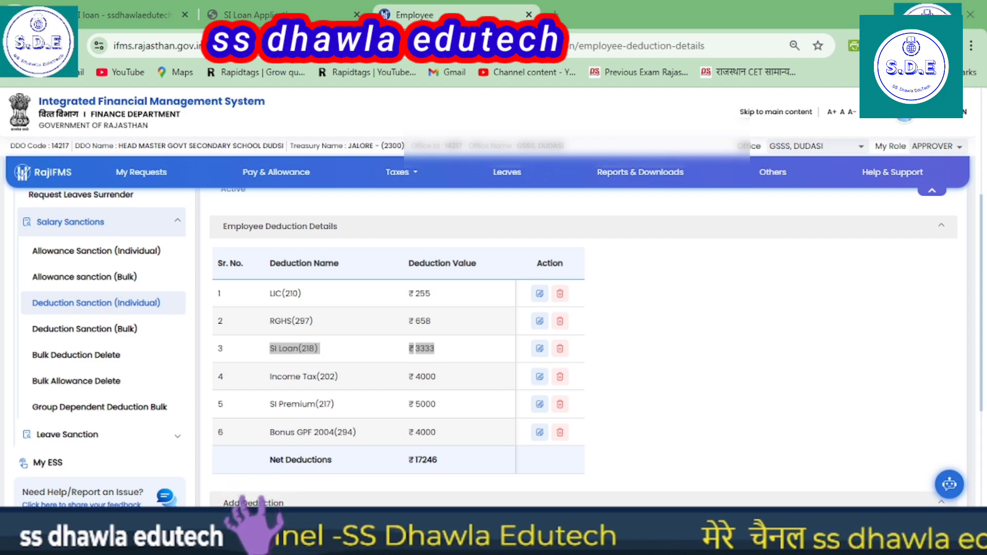